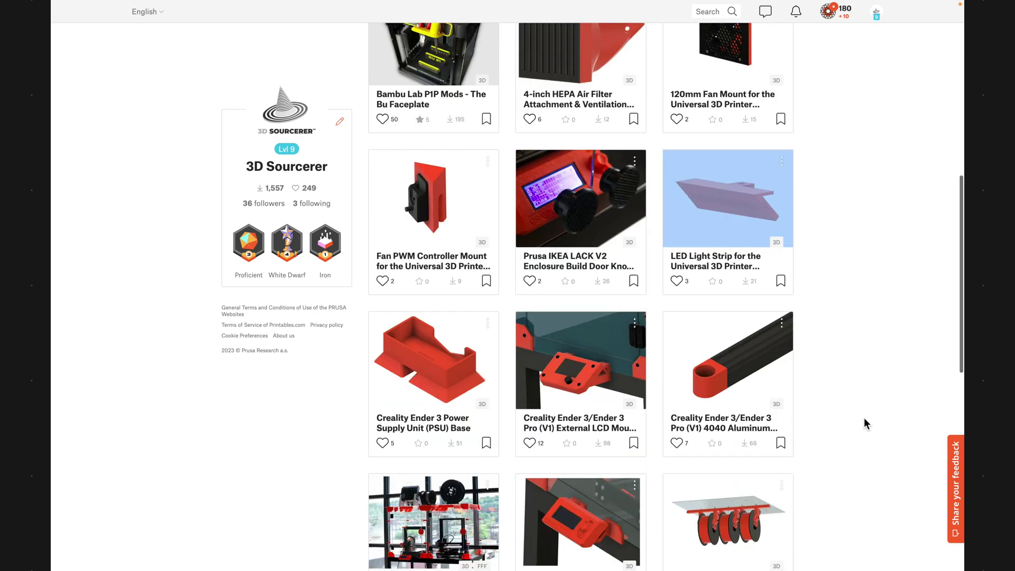
# Open the Creality Ender 3/Ender 3 Pro (V1) External LCD Mount model page and view its bracket and exploded-parts pictures
pyautogui.scroll(-1, 866, 423)
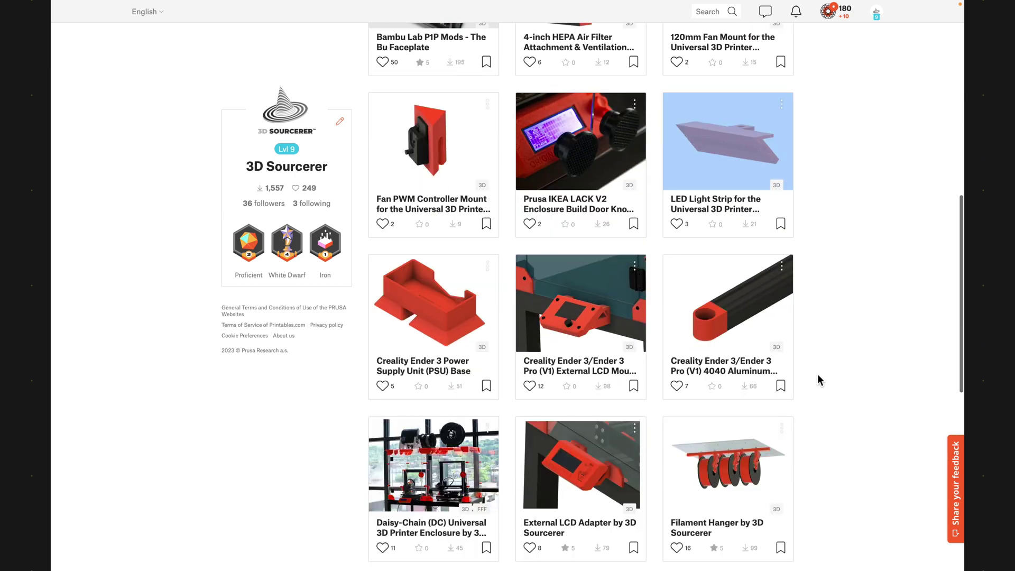
pyautogui.click(593, 379)
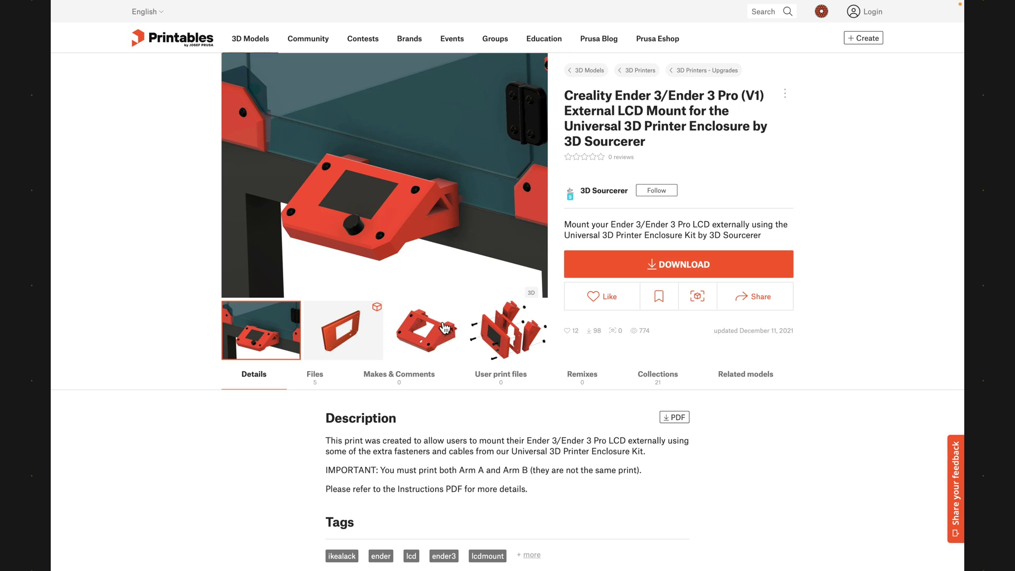
pyautogui.click(445, 329)
pyautogui.click(494, 338)
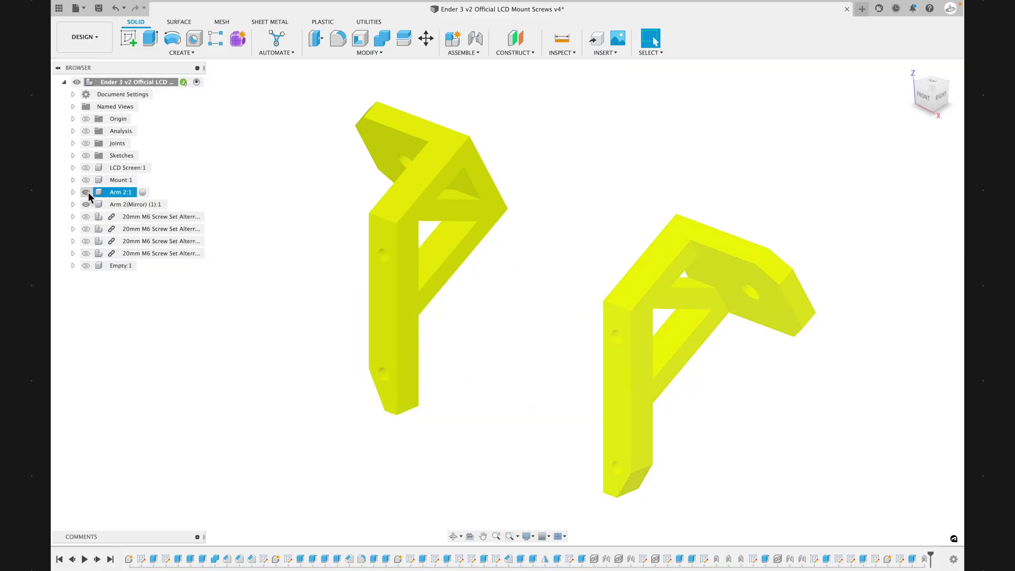
# In Fusion 360, hide both arms of the LCD mount design, and show the arms, Mount and LCD Screen components
pyautogui.click(87, 192)
pyautogui.click(86, 204)
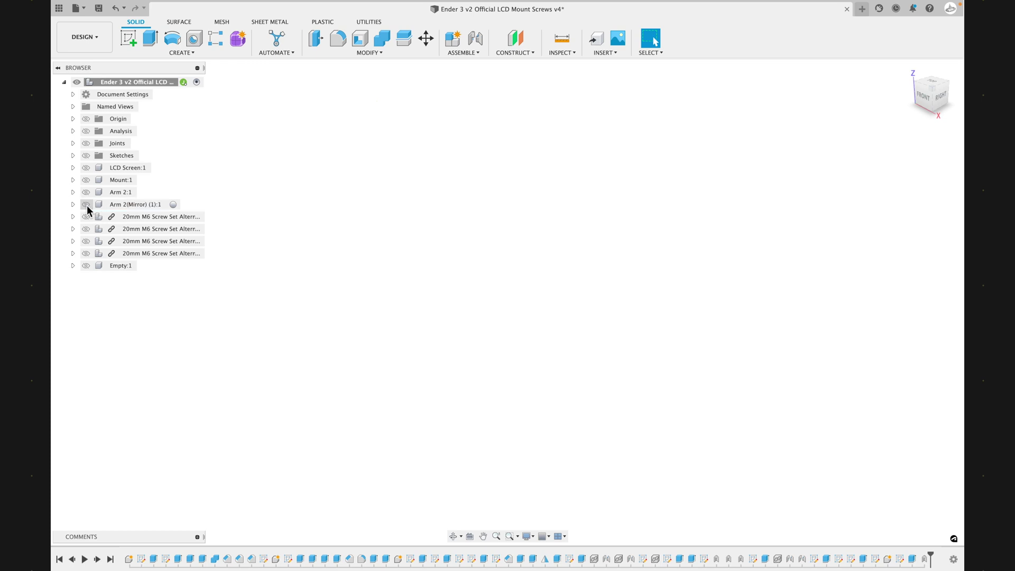
pyautogui.click(86, 204)
pyautogui.click(87, 192)
pyautogui.click(87, 180)
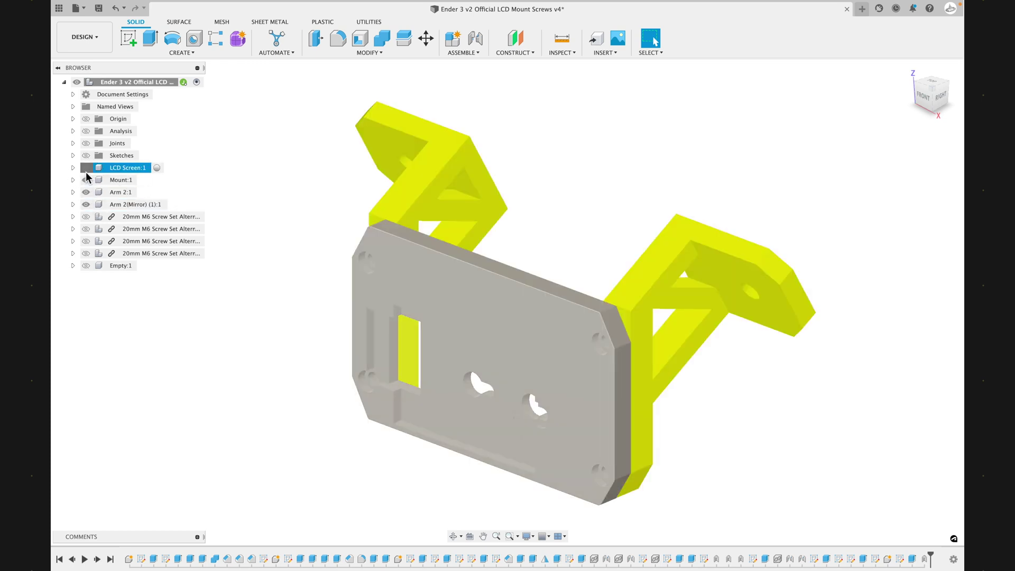
pyautogui.click(86, 167)
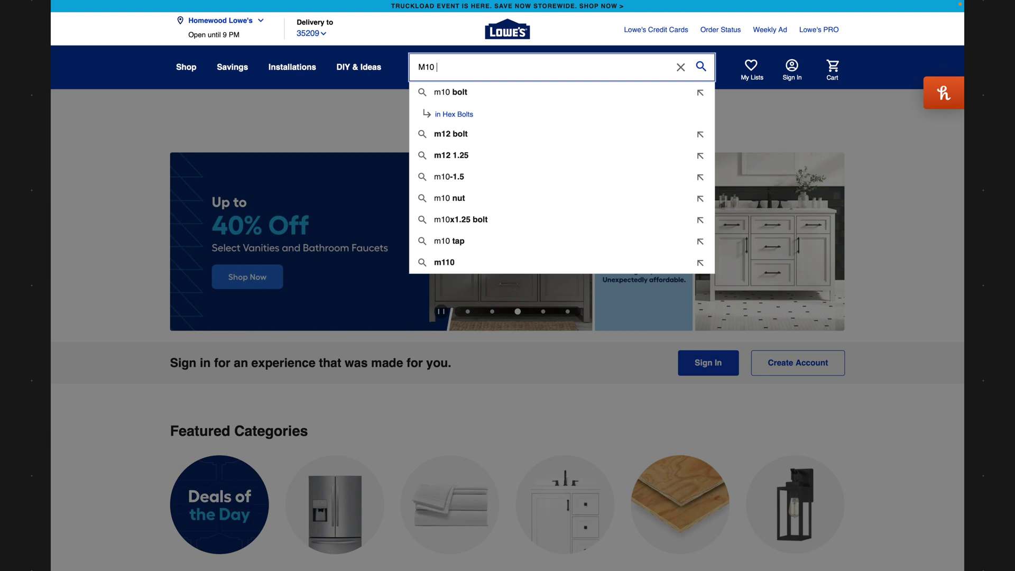
# On the Lowe's website, search for "M10 bolts" and look through the products
pyautogui.write('bolts')
pyautogui.press('Return')
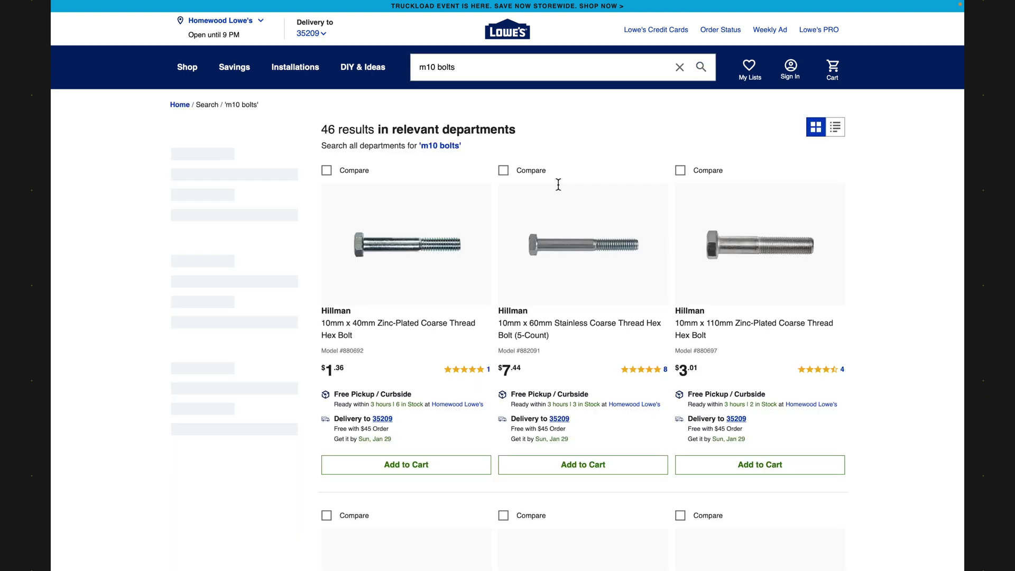
pyautogui.scroll(-1, 557, 183)
pyautogui.scroll(-2, 557, 184)
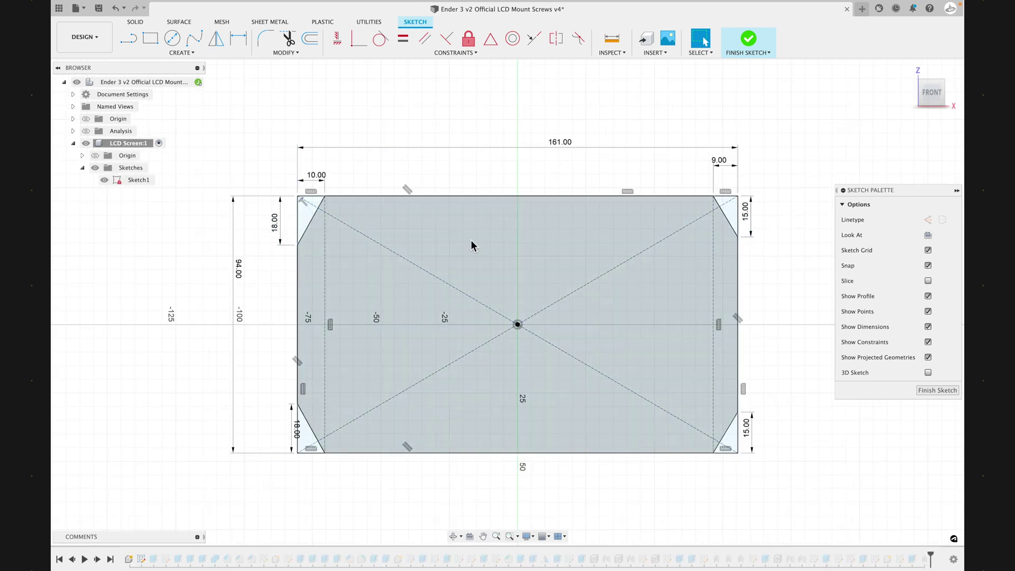
# Finish editing the LCD Screen component's outline sketch in Fusion 360
pyautogui.click(925, 391)
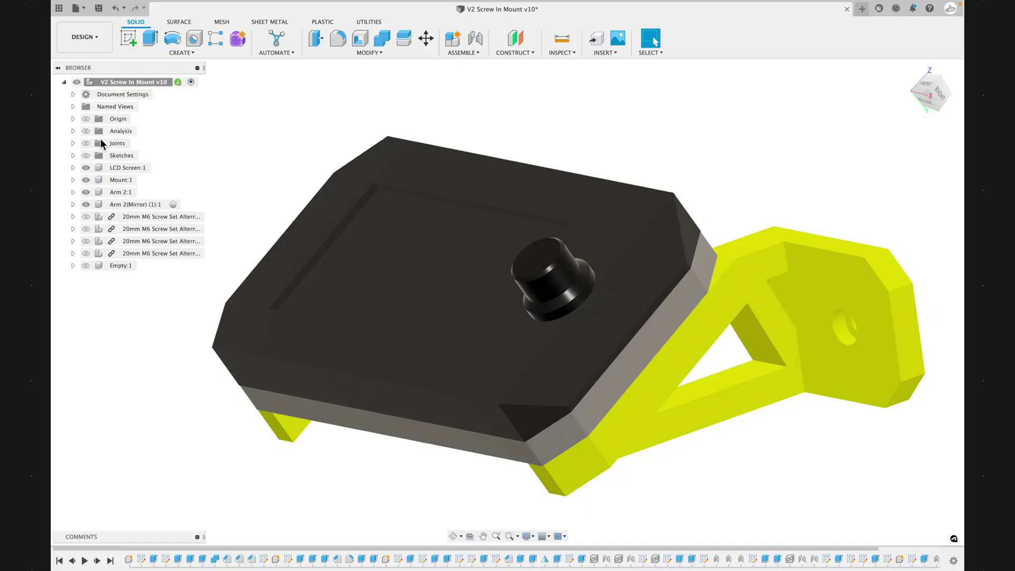
# Show the section analysis and the first two 20mm M6 screw sets to examine the cross-section through the screws and nuts
pyautogui.click(86, 132)
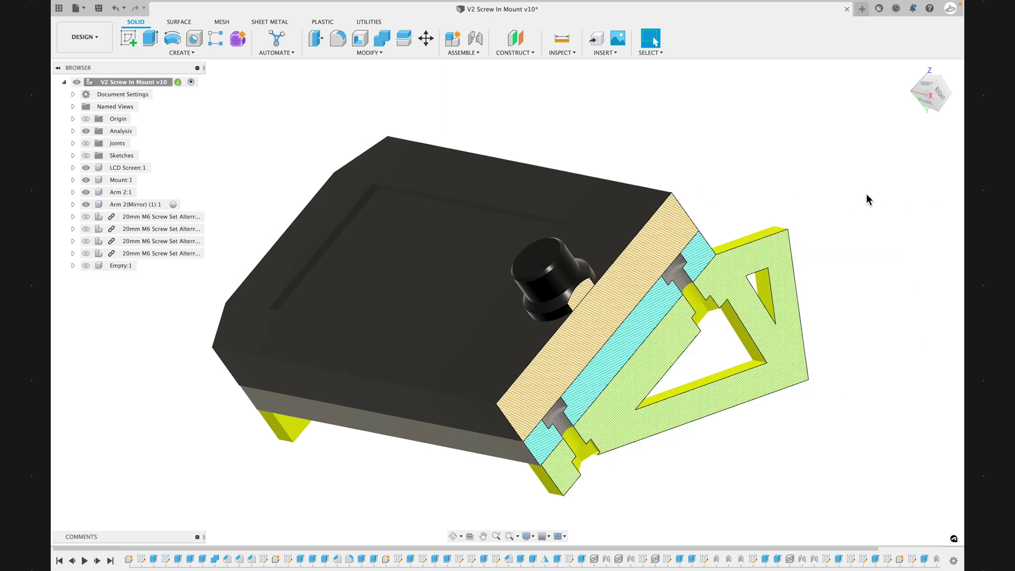
pyautogui.keyDown('shift'); pyautogui.moveTo(854, 190); pyautogui.dragTo(838, 191, button='middle'); pyautogui.keyUp('shift')
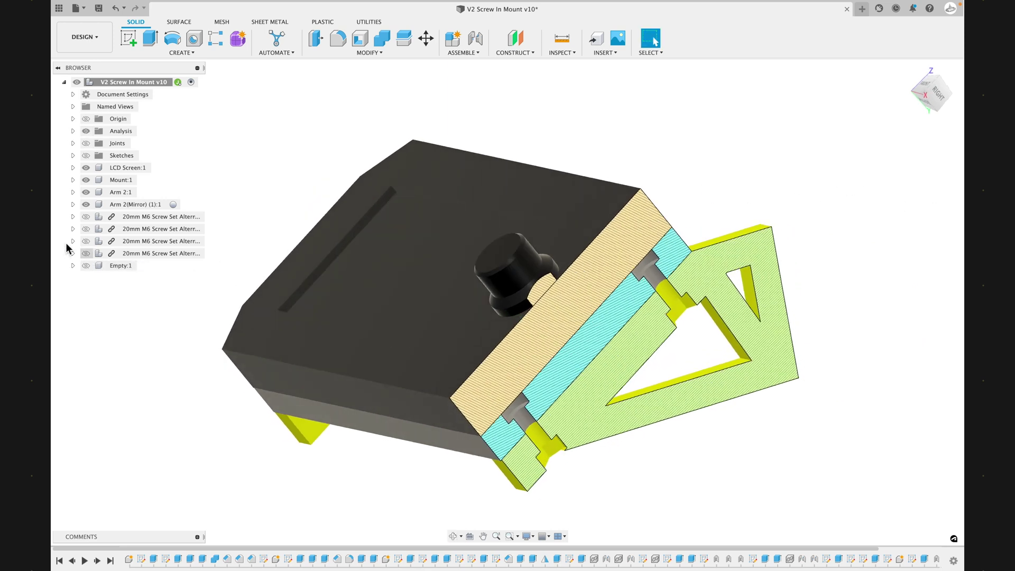
pyautogui.click(85, 217)
pyautogui.click(86, 228)
pyautogui.click(89, 242)
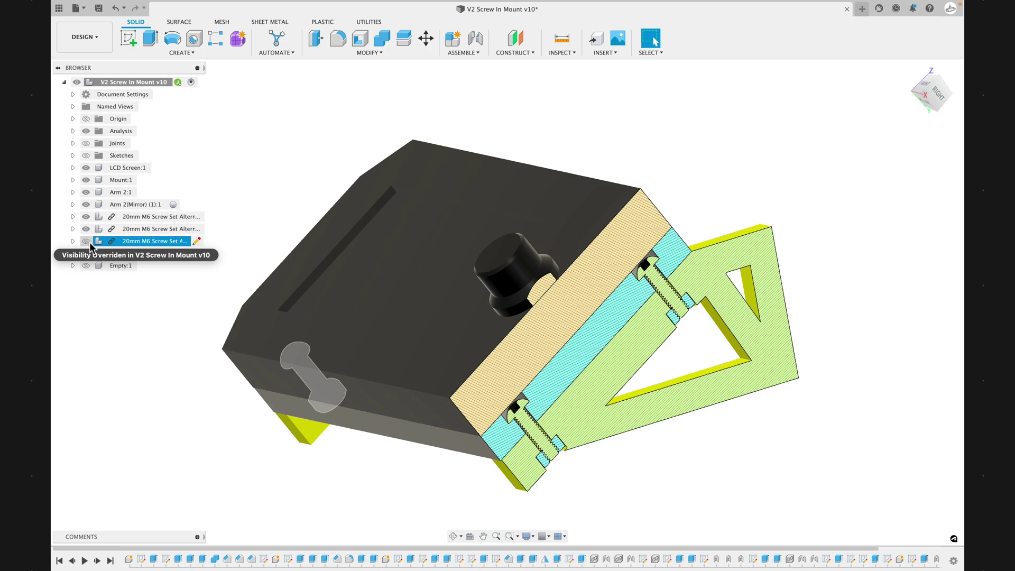
pyautogui.scroll(5, 838, 275)
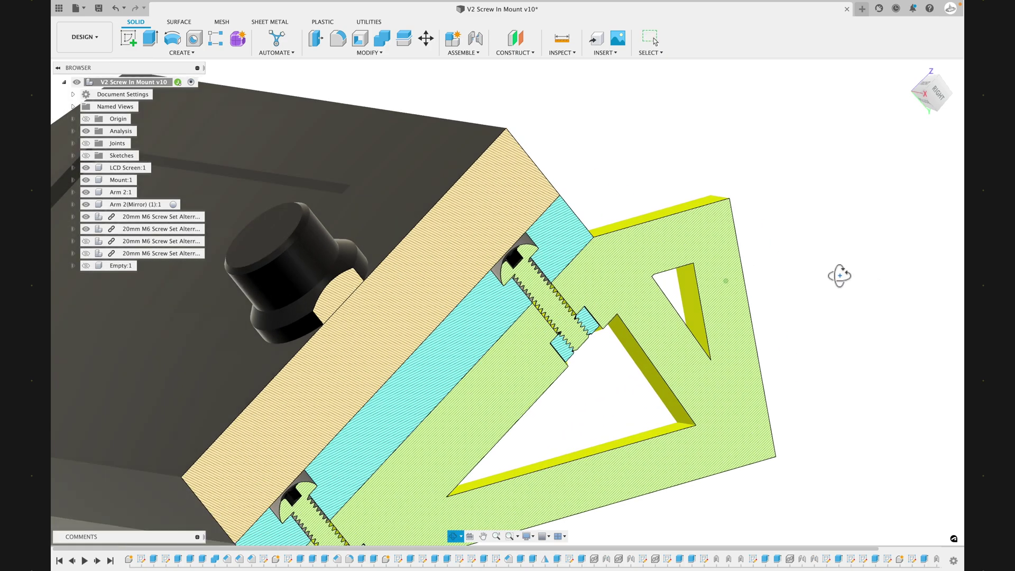
pyautogui.keyDown('shift'); pyautogui.moveTo(840, 275); pyautogui.dragTo(817, 273, button='middle'); pyautogui.keyUp('shift')
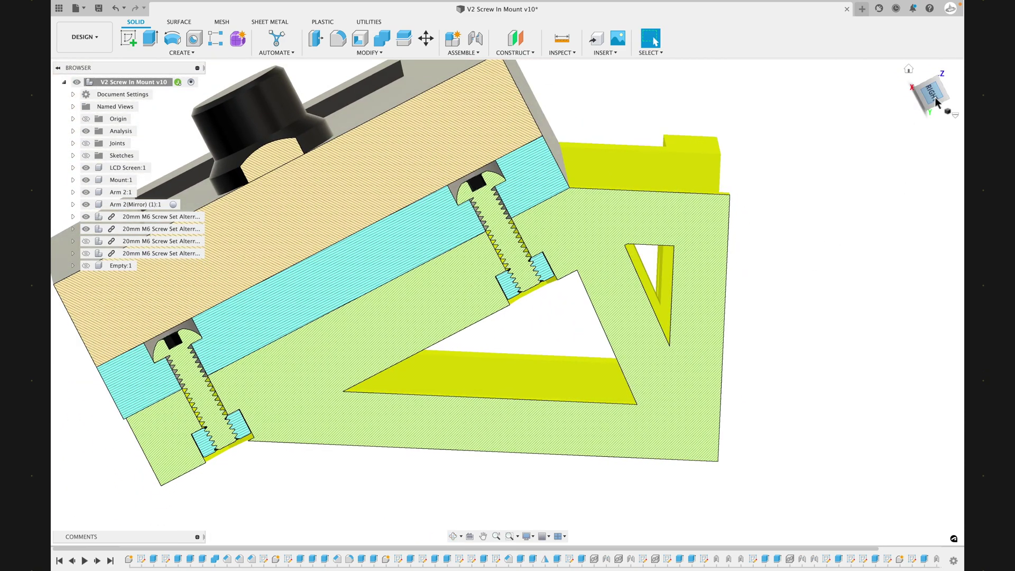
pyautogui.moveTo(853, 228); pyautogui.dragTo(917, 253, button='middle')
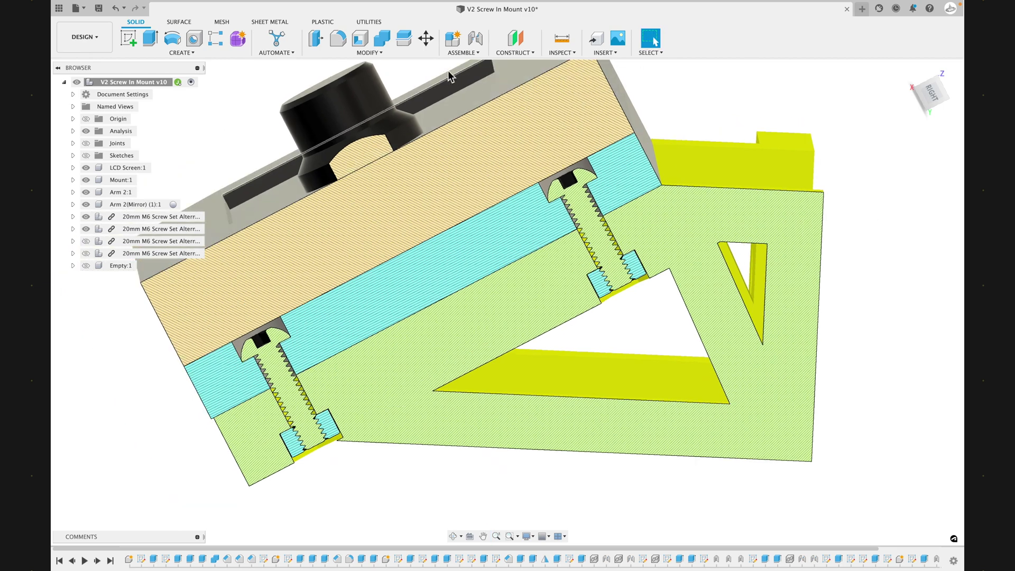
# Open the design's parameters beside the screw cross-section and set bolt_shaft_diameter to 8 mm
pyautogui.click(373, 54)
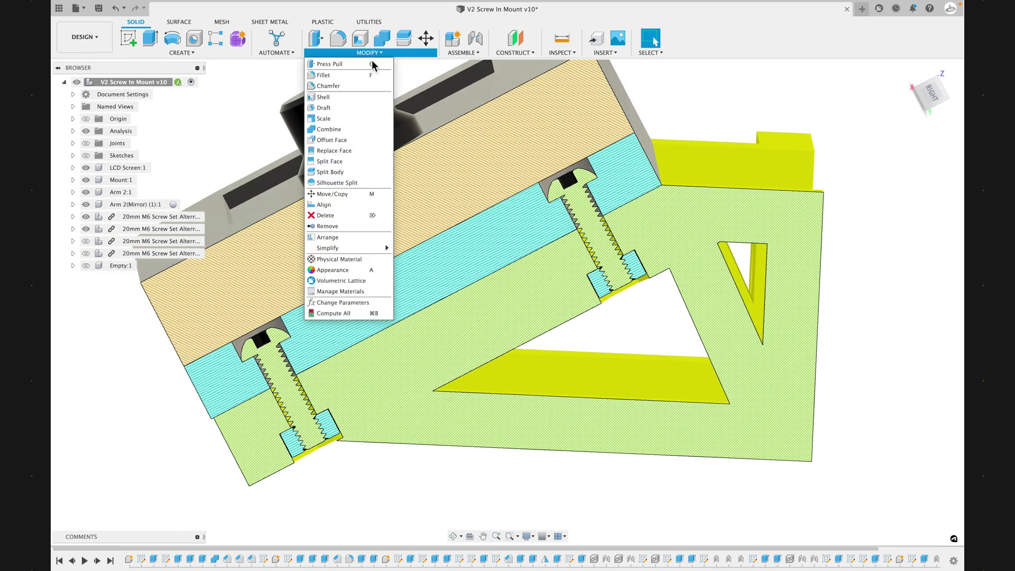
pyautogui.click(363, 302)
pyautogui.click(370, 459)
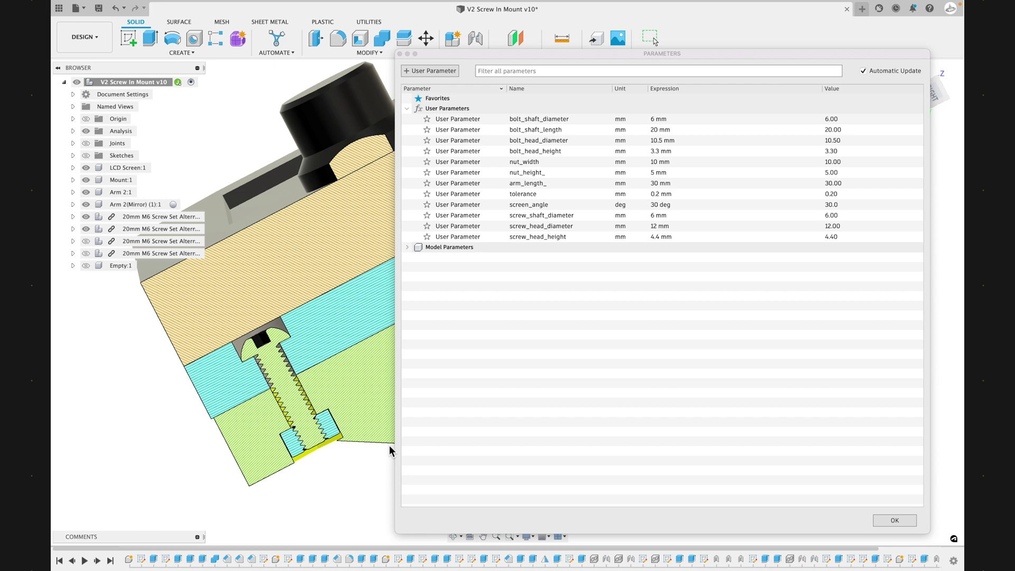
pyautogui.moveTo(398, 429); pyautogui.dragTo(691, 425)
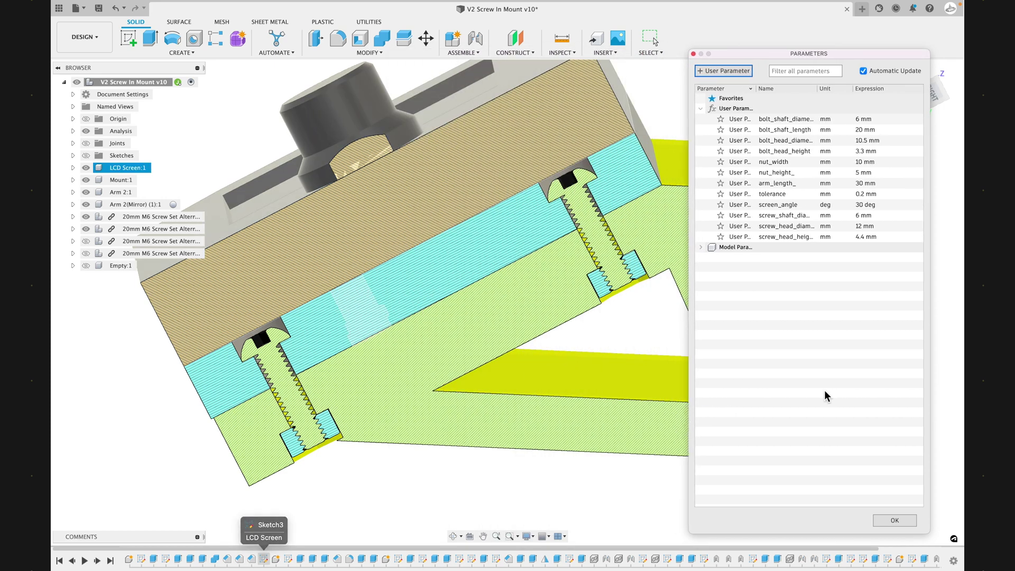
pyautogui.click(679, 296)
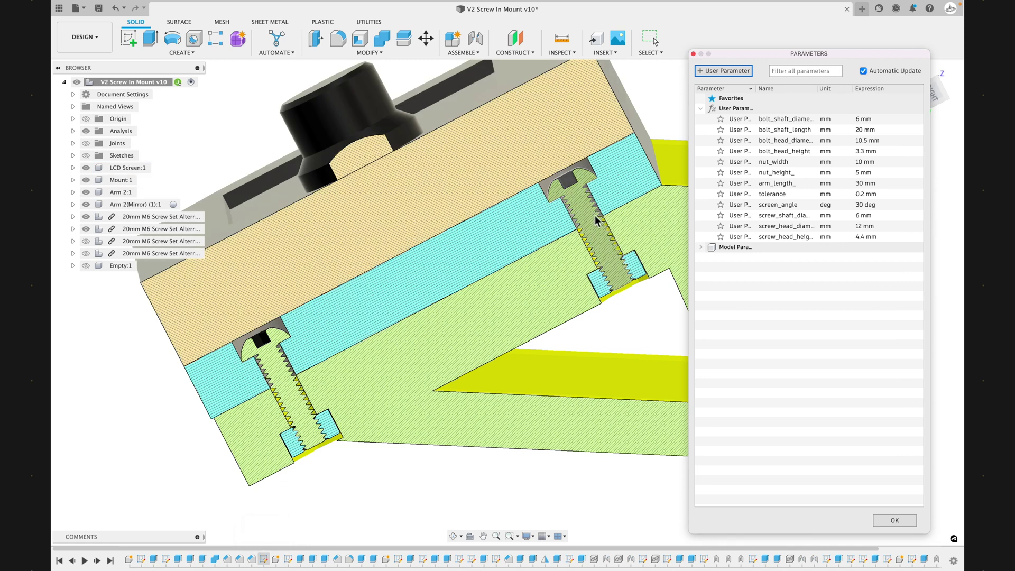
pyautogui.click(856, 120)
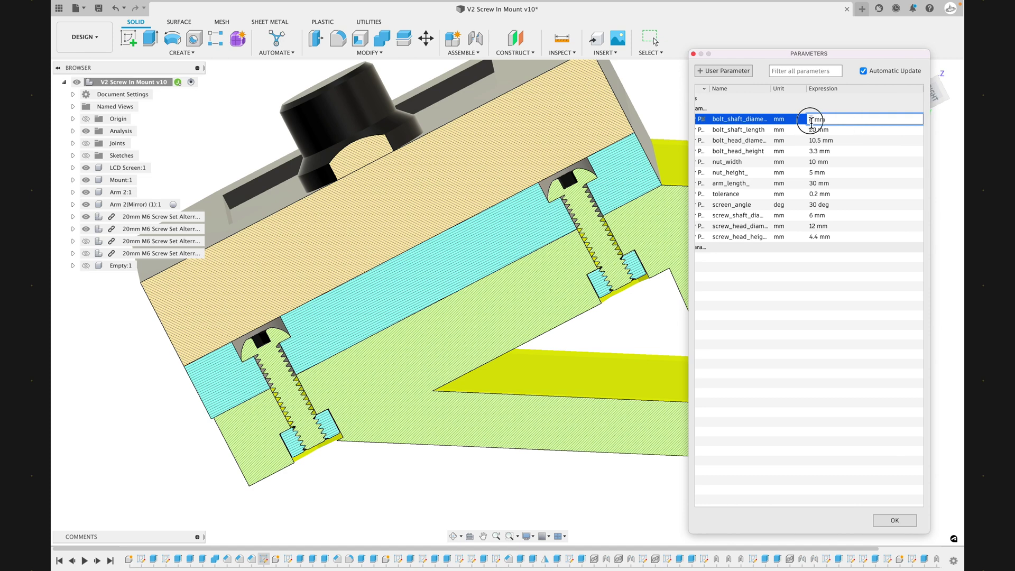
pyautogui.write('8')
pyautogui.press('Return')
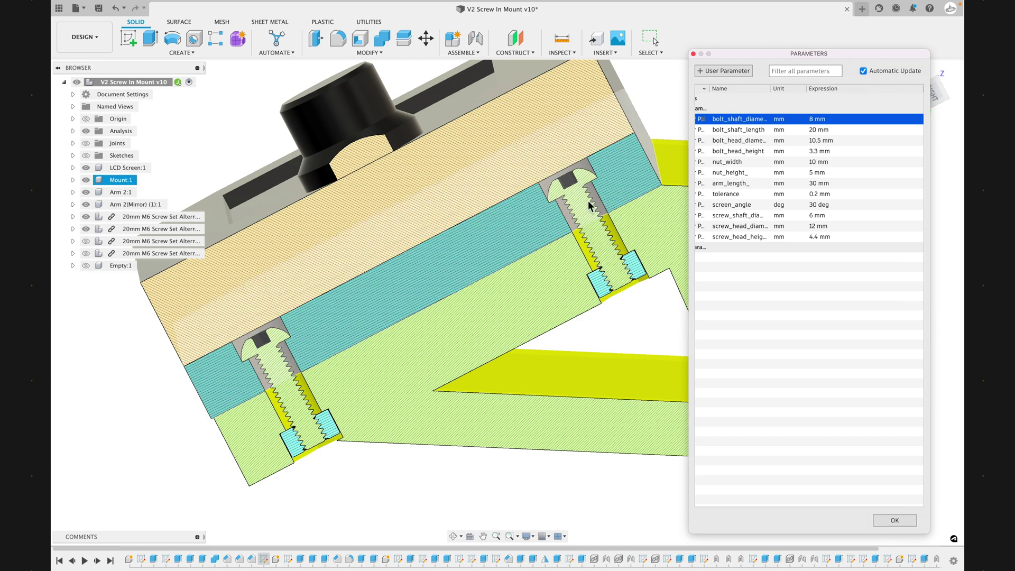
# Set the bolt_head_height parameter to 5 mm and nut_width to 13 mm
pyautogui.doubleClick(753, 153)
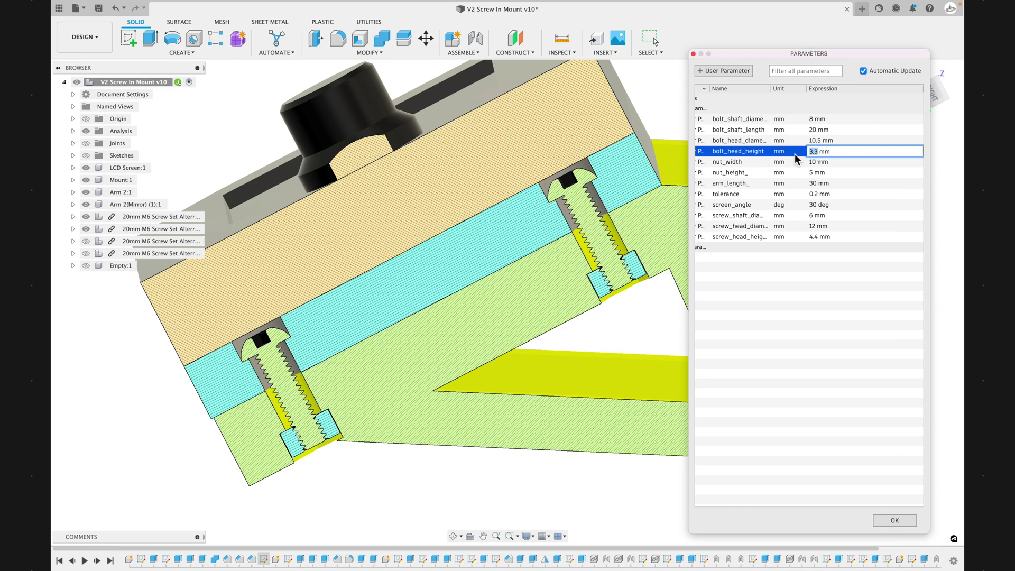
pyautogui.write('5')
pyautogui.press('Return')
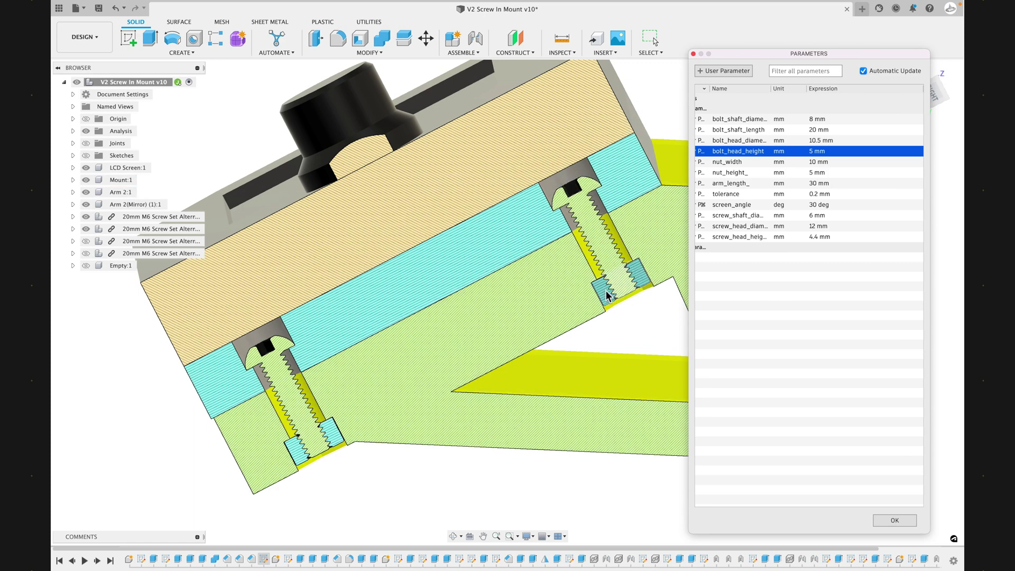
pyautogui.click(812, 163)
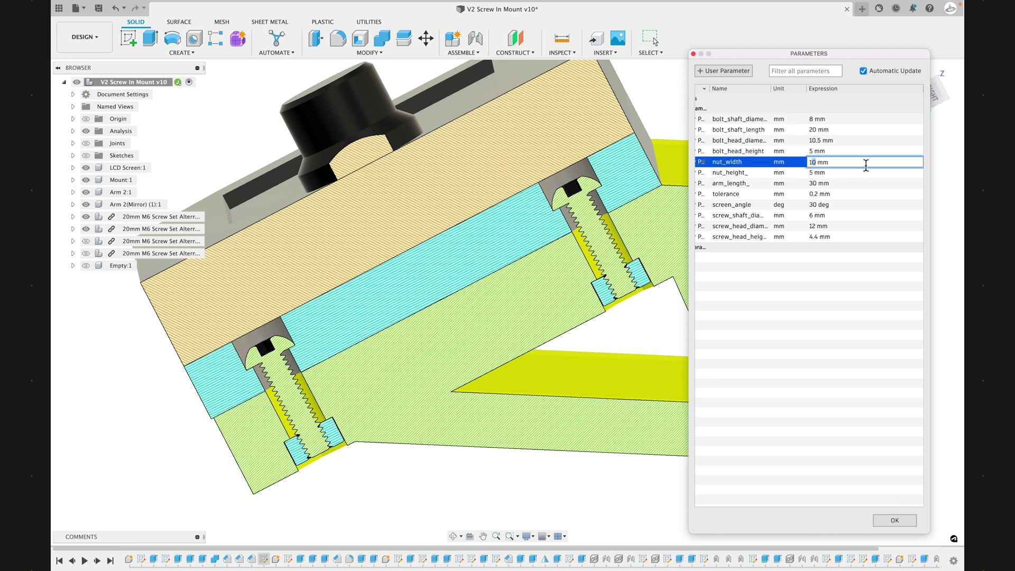
pyautogui.press('Return')
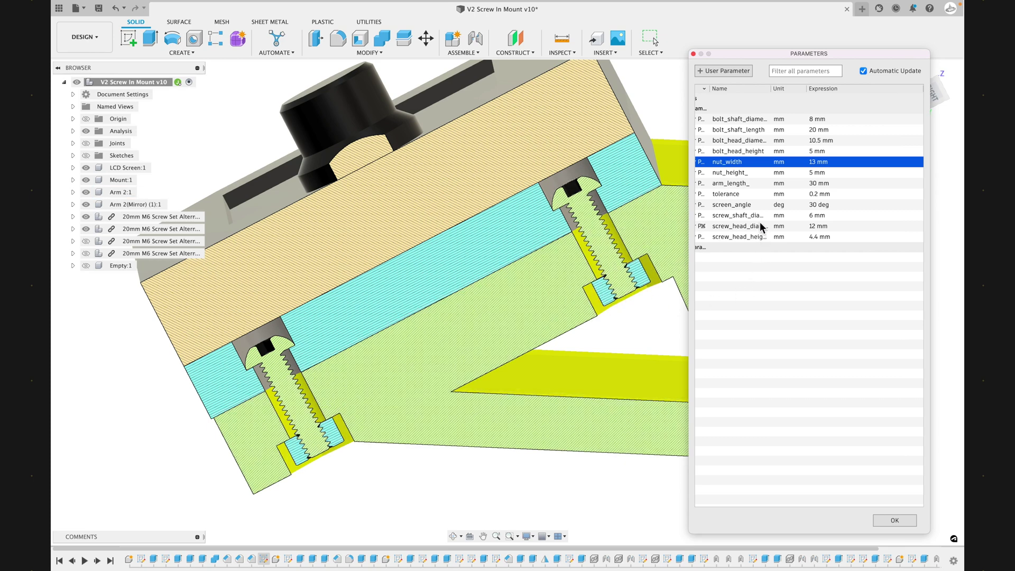
# Set the bolt_shaft_length parameter to 30 mm and accept the parameter changes
pyautogui.click(812, 131)
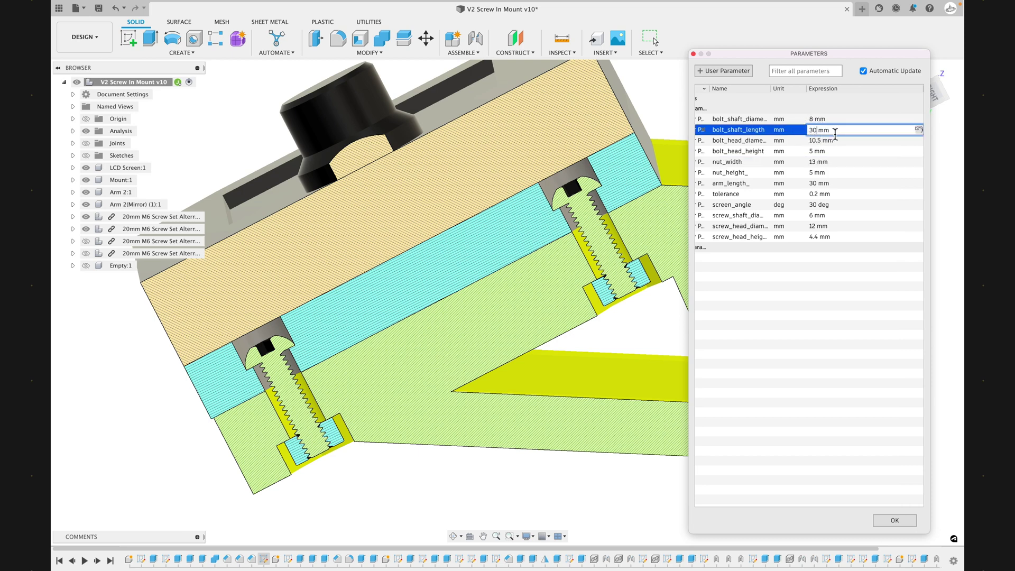
pyautogui.press('Return')
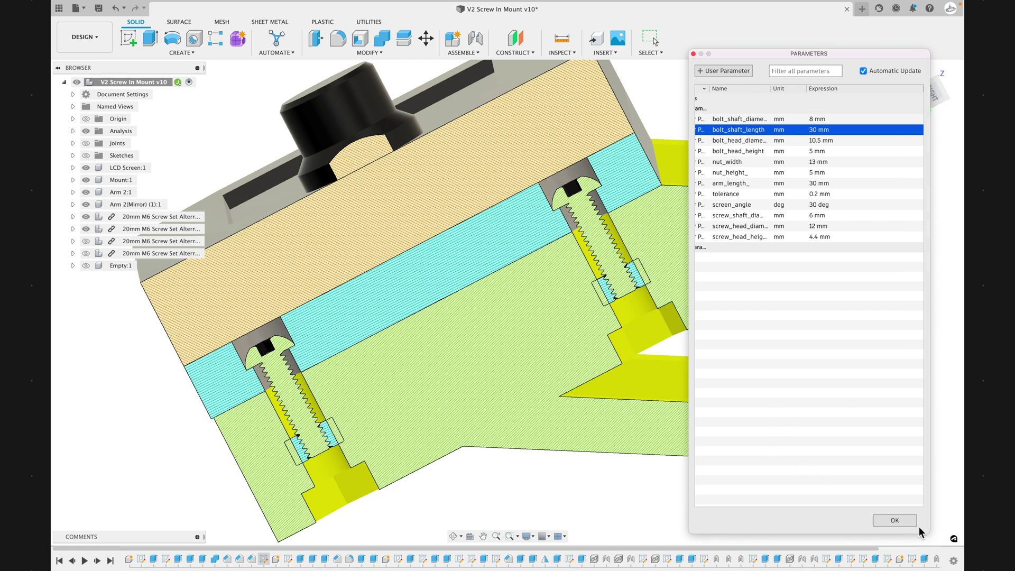
pyautogui.click(894, 520)
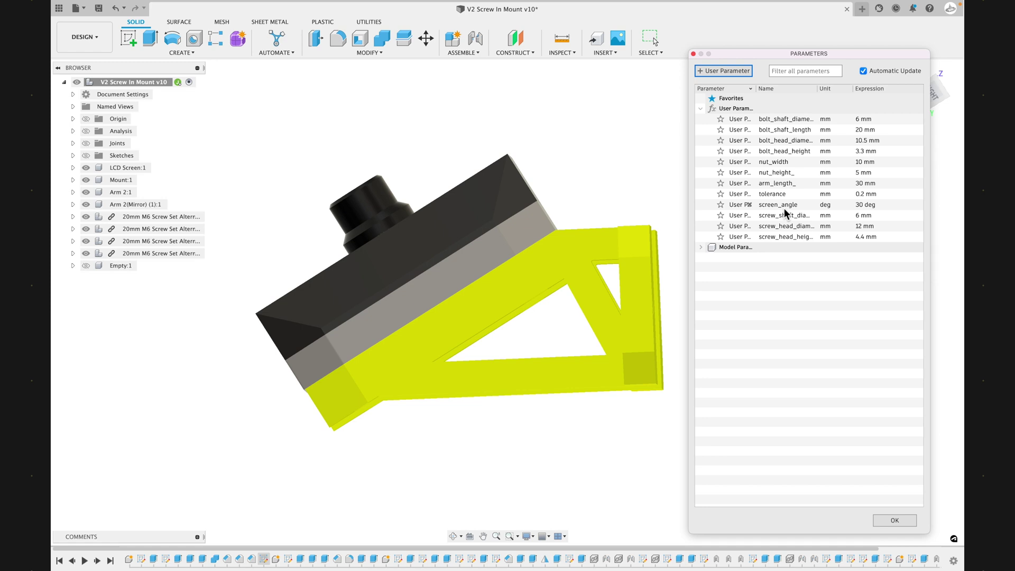
# Set the screen_angle parameter to 40 deg and check the tilt of the mounting arms
pyautogui.click(865, 208)
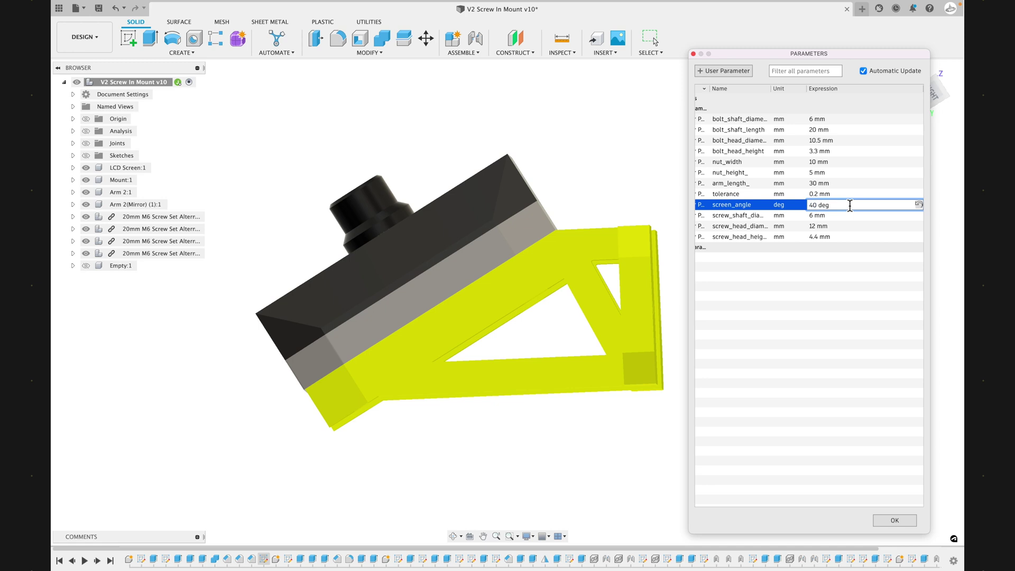
pyautogui.press('Return')
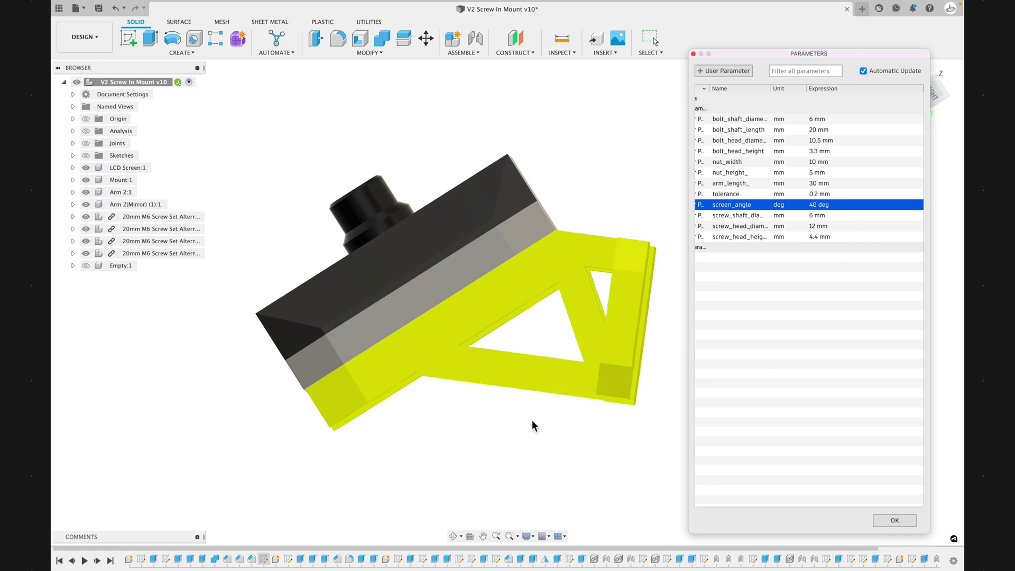
pyautogui.moveTo(532, 420)
pyautogui.keyDown('shift'); pyautogui.mouseDown(button='middle')
pyautogui.moveTo(546, 432)
pyautogui.moveTo(532, 431)
pyautogui.moveTo(555, 419)
pyautogui.moveTo(534, 420)
pyautogui.mouseUp(button='middle'); pyautogui.keyUp('shift')
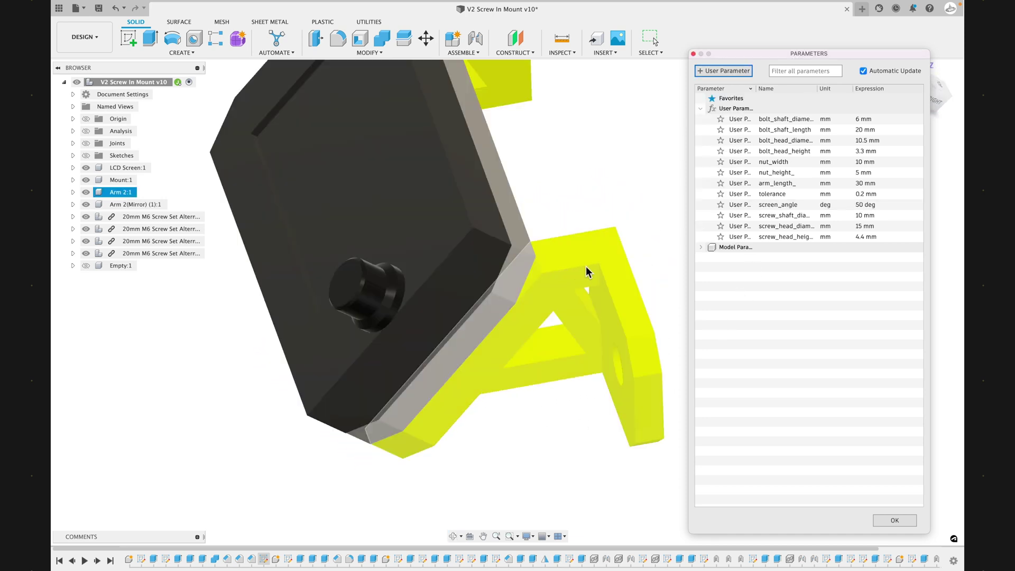
# Set the arm_length_ parameter to 50 mm and inspect the lengthened mounting arm
pyautogui.doubleClick(788, 183)
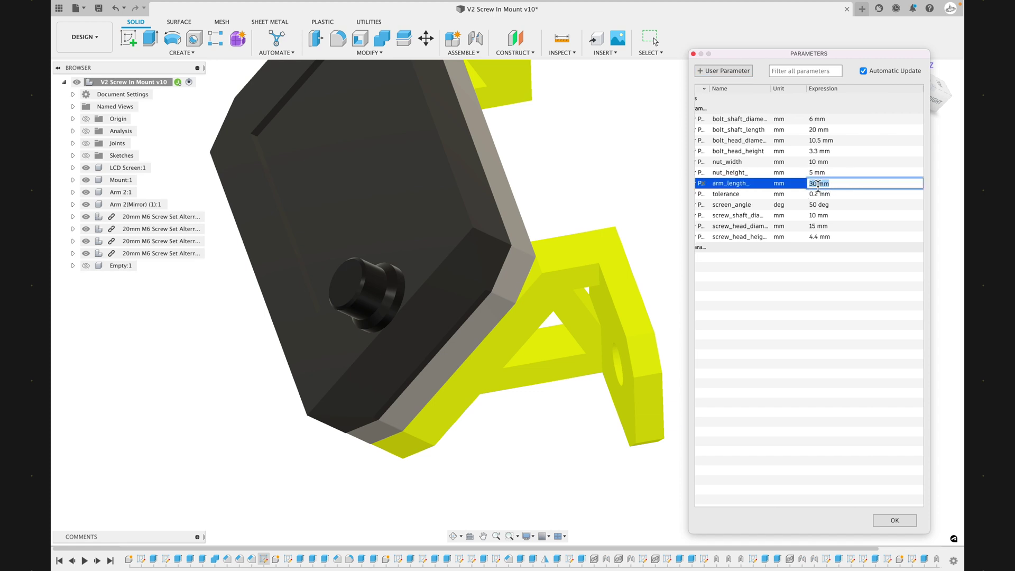
pyautogui.write('50')
pyautogui.press('Return')
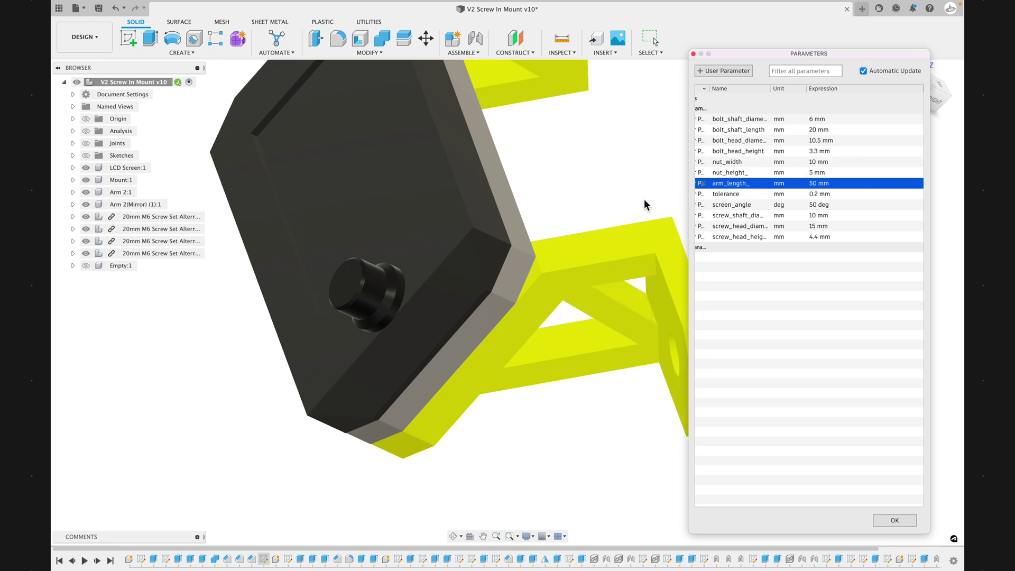
pyautogui.moveTo(644, 199); pyautogui.dragTo(578, 239, button='middle')
pyautogui.click(513, 271)
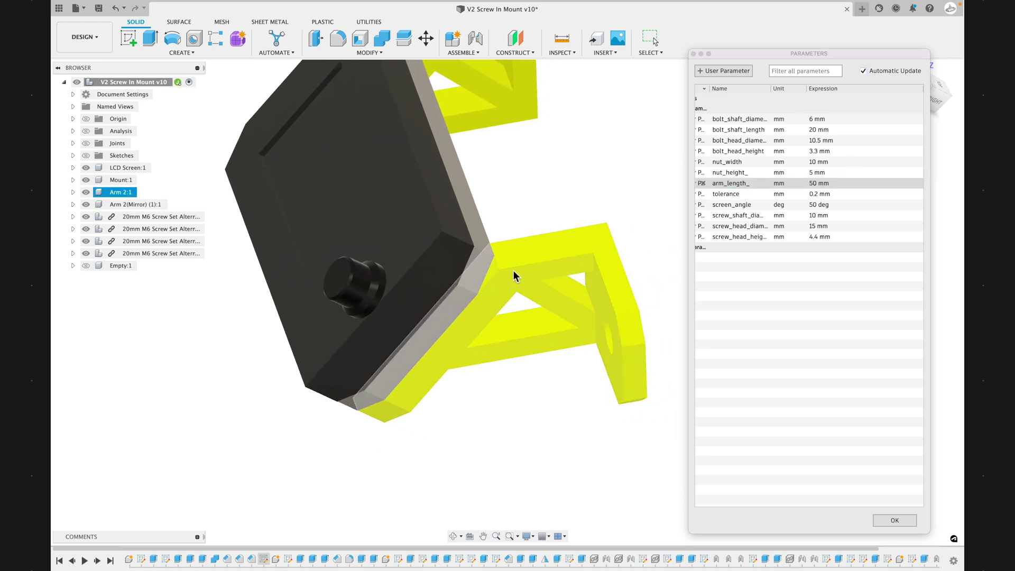
pyautogui.click(814, 459)
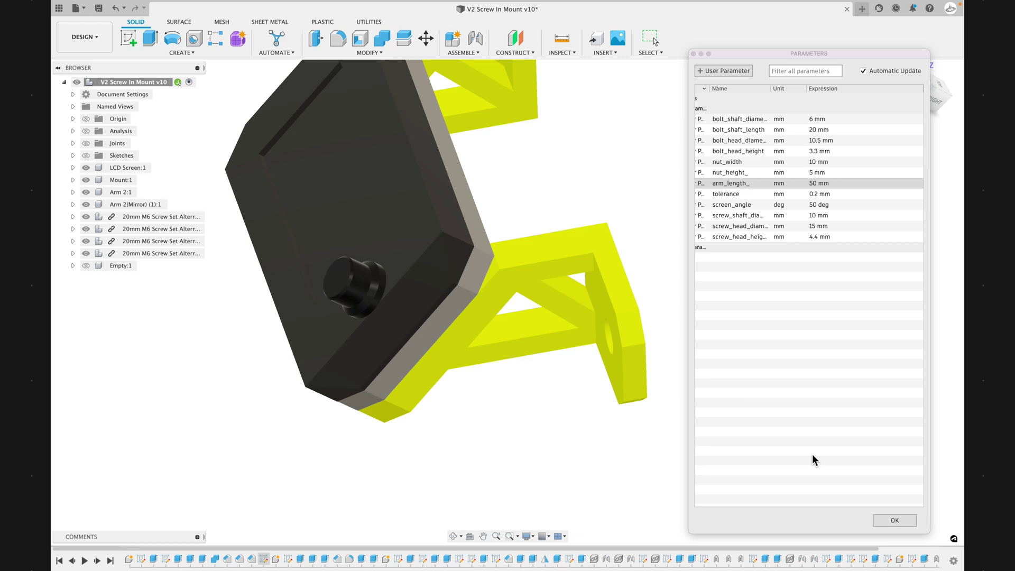
# Set the screw_head_diameter parameter to 15 mm to resize the screw-head recess in the mounting arm
pyautogui.keyDown('shift'); pyautogui.moveTo(763, 423); pyautogui.dragTo(765, 401, button='middle'); pyautogui.keyUp('shift')
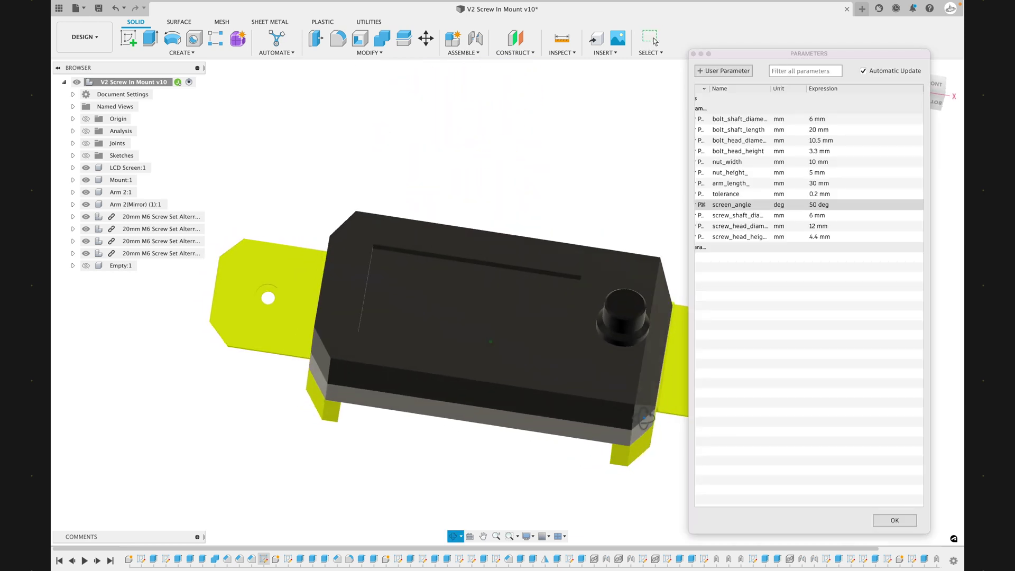
pyautogui.keyDown('shift'); pyautogui.moveTo(645, 419); pyautogui.dragTo(371, 335, button='middle'); pyautogui.keyUp('shift')
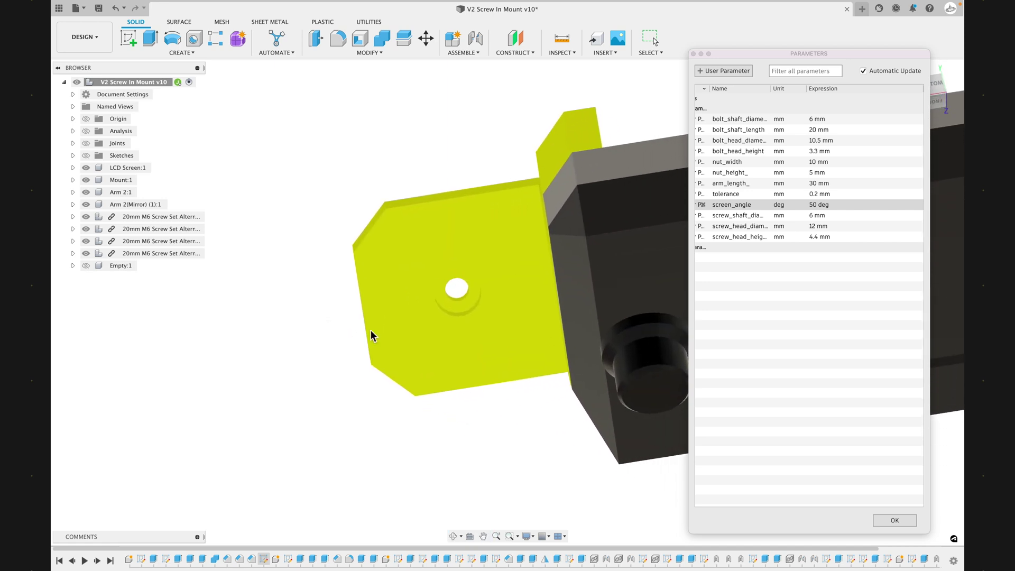
pyautogui.click(747, 221)
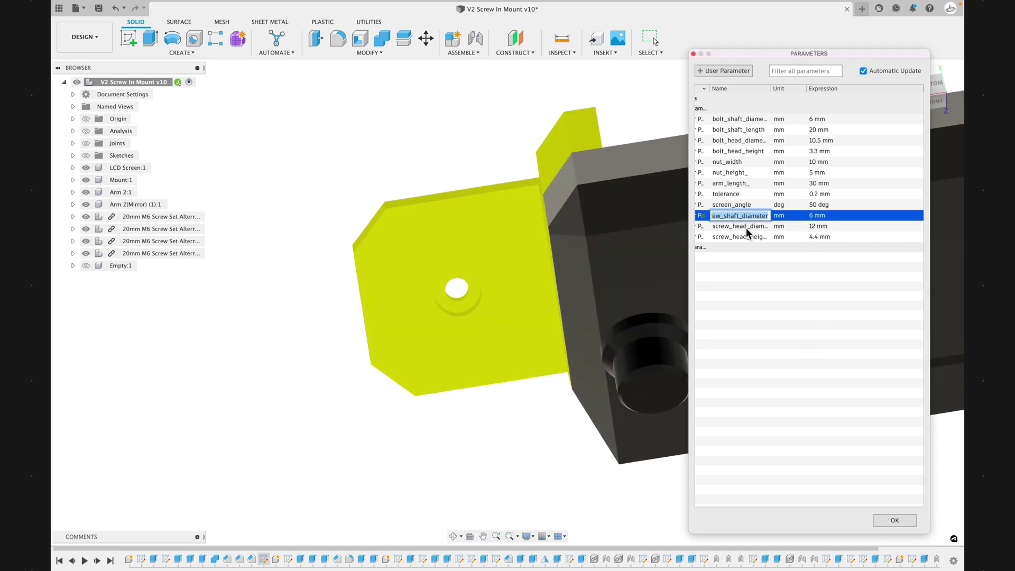
pyautogui.doubleClick(746, 228)
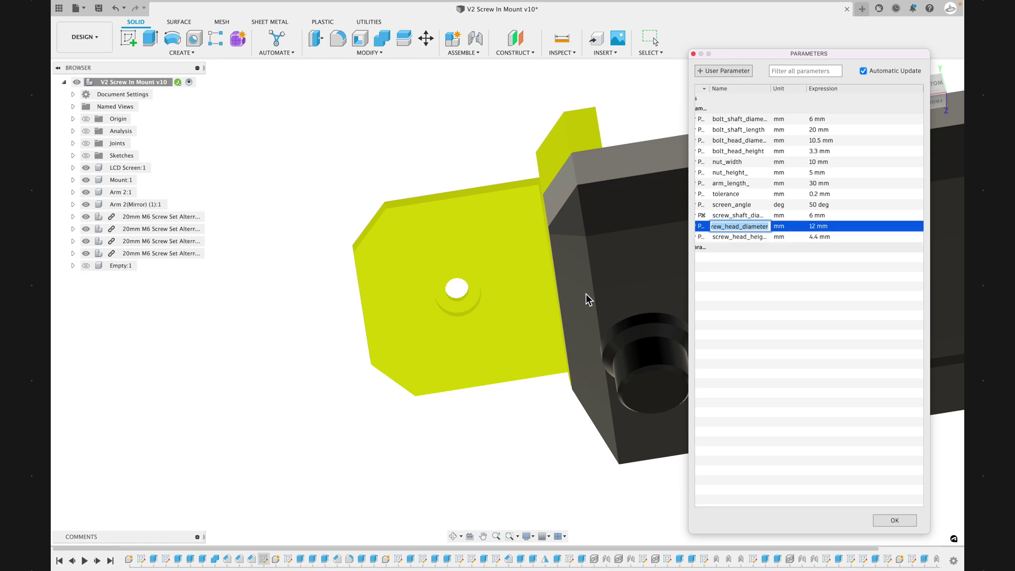
pyautogui.click(491, 289)
pyautogui.click(913, 233)
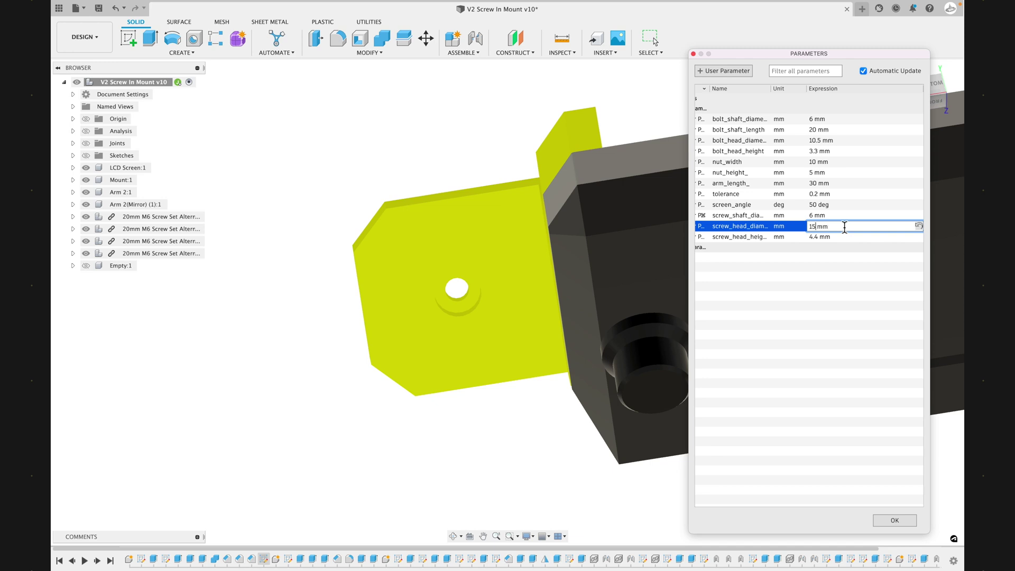
pyautogui.click(492, 277)
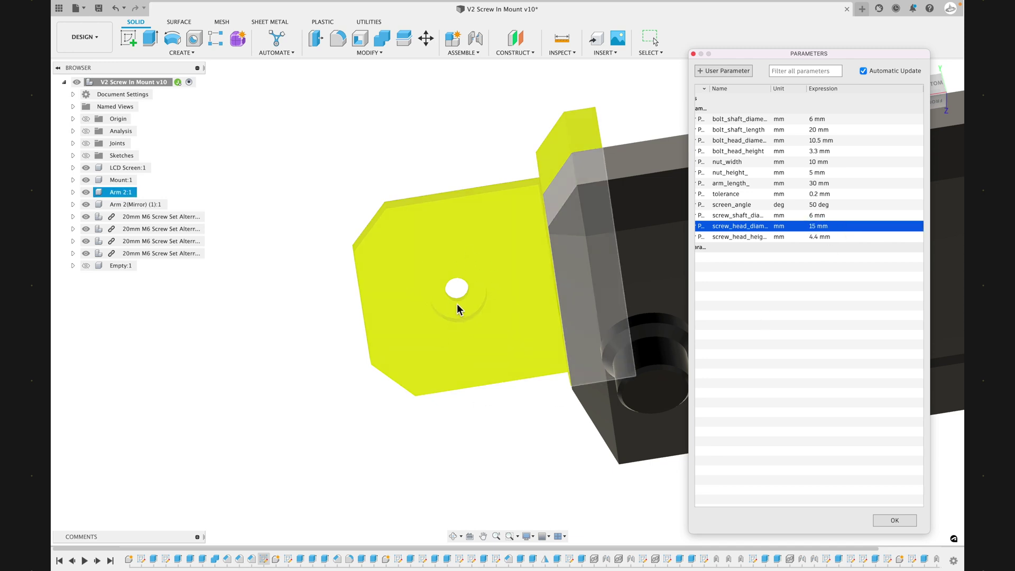
# Inspect the arm's screw recess up close and set the screw_shaft_diameter parameter to 10 mm
pyautogui.moveTo(458, 309)
pyautogui.keyDown('shift'); pyautogui.mouseDown(button='middle')
pyautogui.moveTo(476, 412)
pyautogui.moveTo(465, 316)
pyautogui.mouseUp(button='middle'); pyautogui.keyUp('shift')
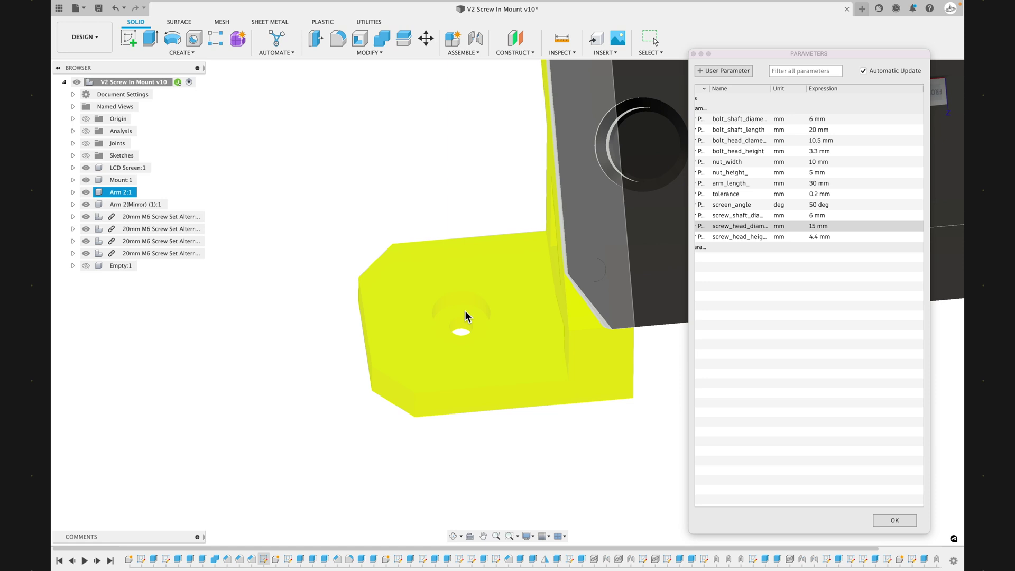
pyautogui.scroll(5, 458, 308)
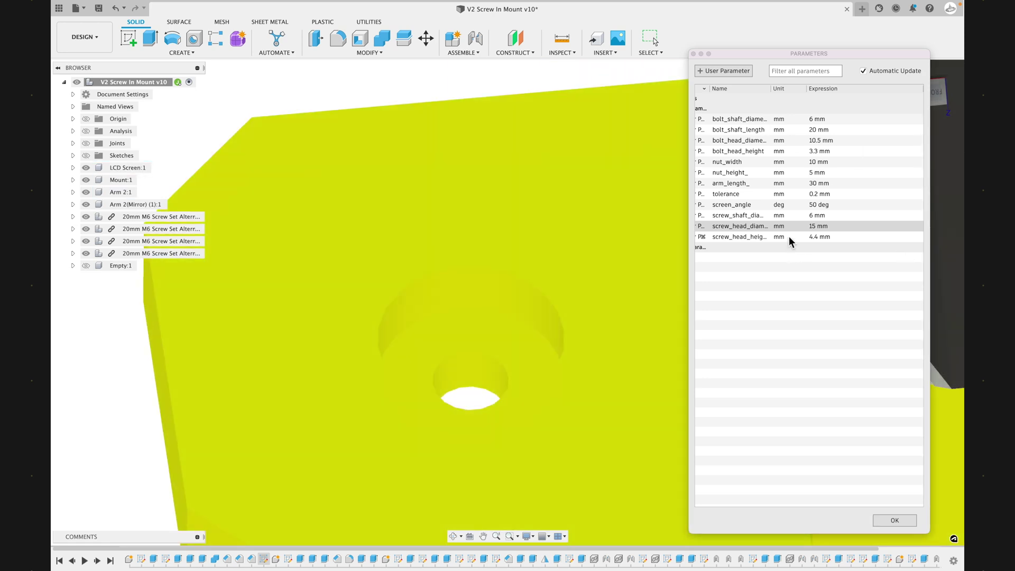
pyautogui.doubleClick(813, 217)
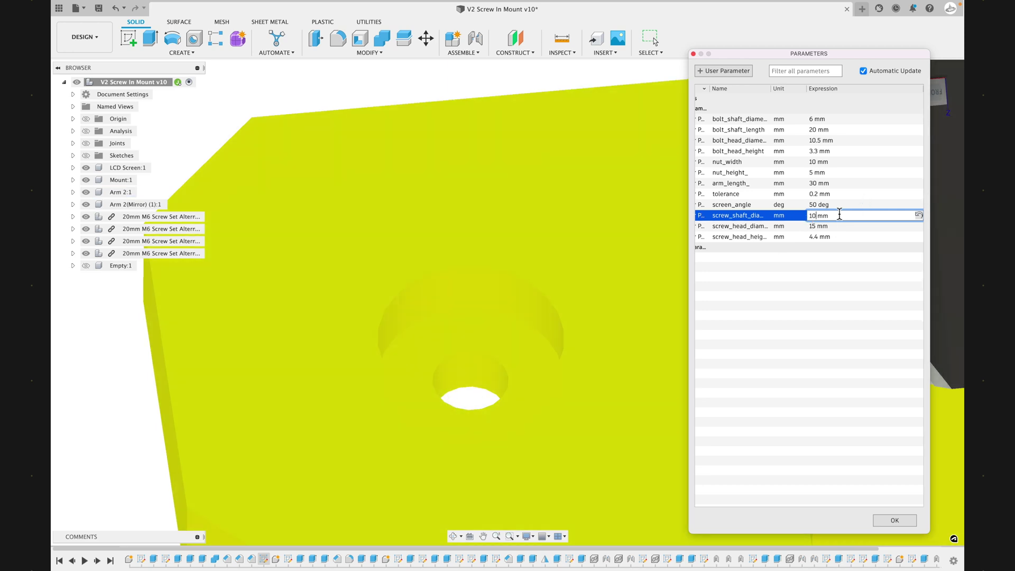
pyautogui.press('Return')
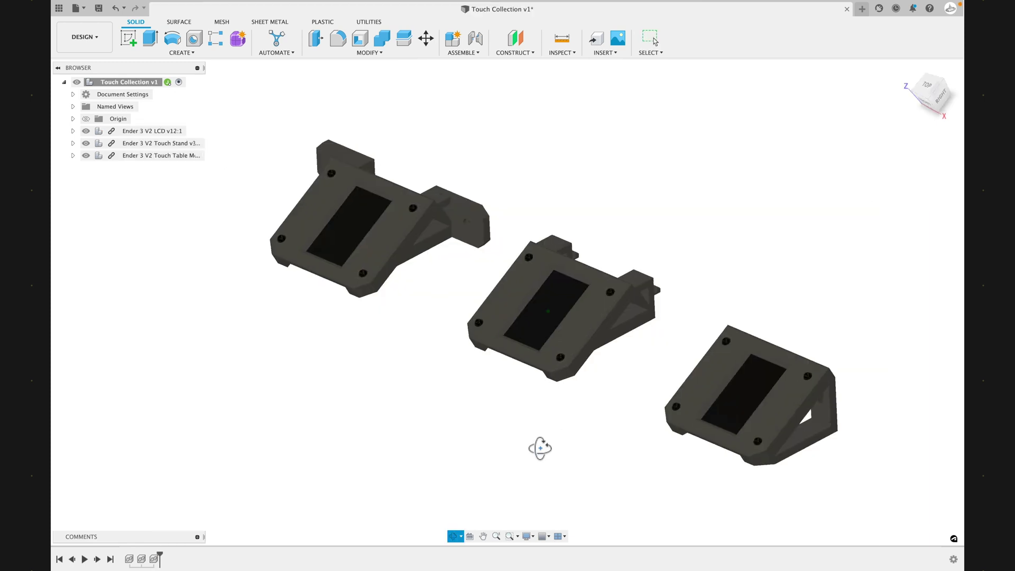
# Examine the three mount variants in the Touch Collection design from behind
pyautogui.keyDown('shift'); pyautogui.moveTo(539, 446); pyautogui.dragTo(430, 449, button='middle'); pyautogui.keyUp('shift')
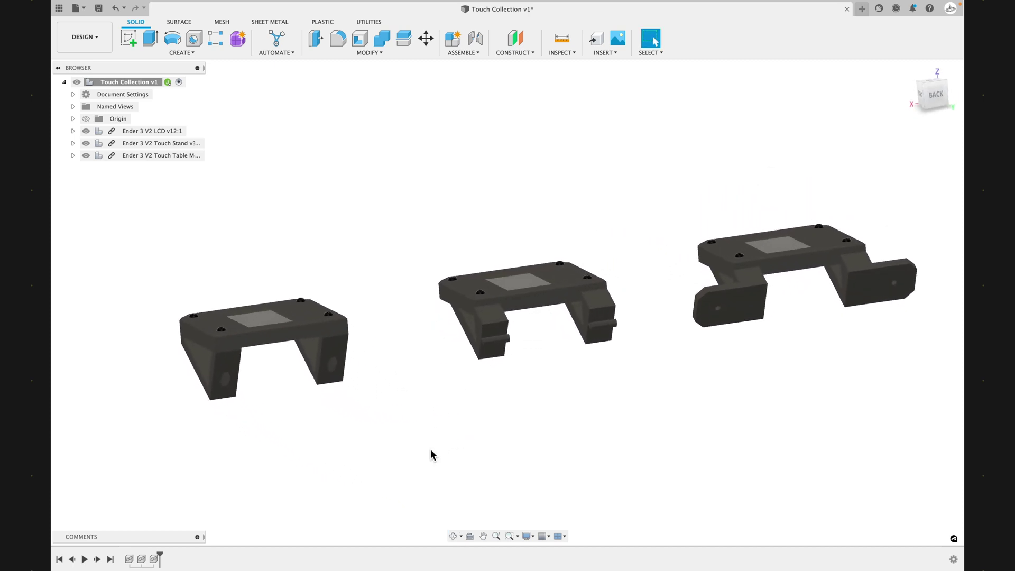